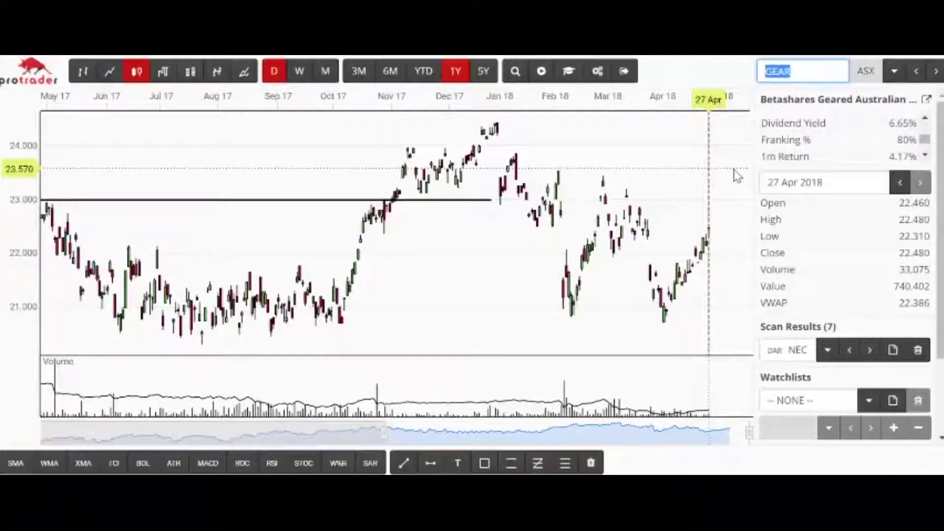
- Open the Patterns & Events scan settings and enter 5 days ago as the OBV event's comparison period
left_click(515, 71)
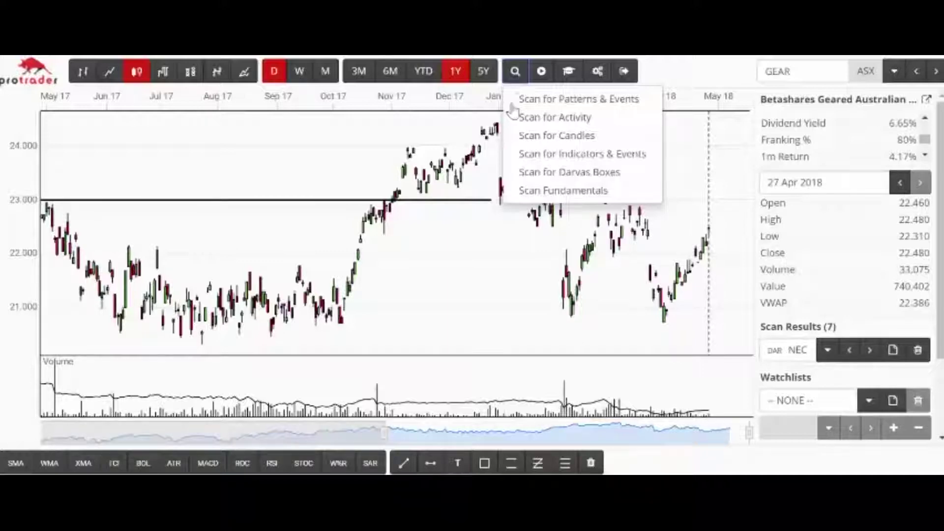
left_click(520, 246)
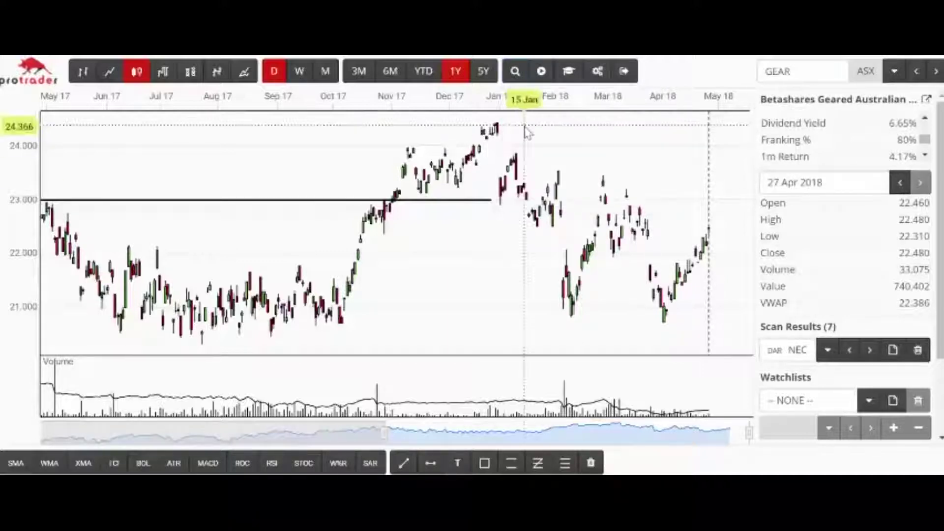
left_click(515, 74)
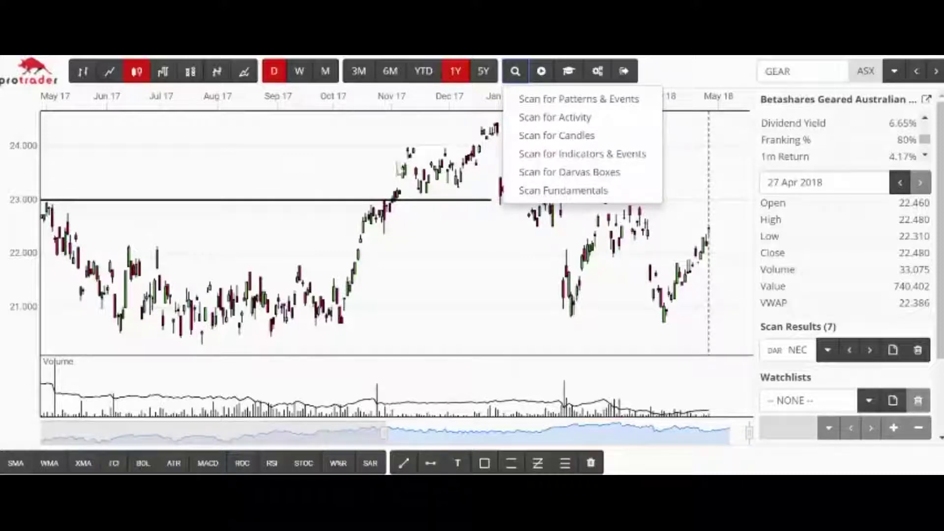
left_click(605, 102)
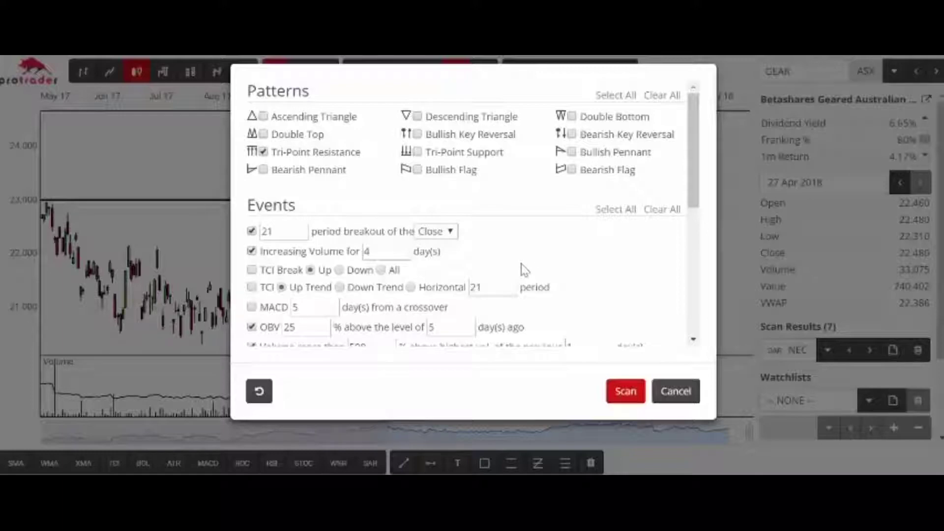
scroll(693, 169, "down", 3)
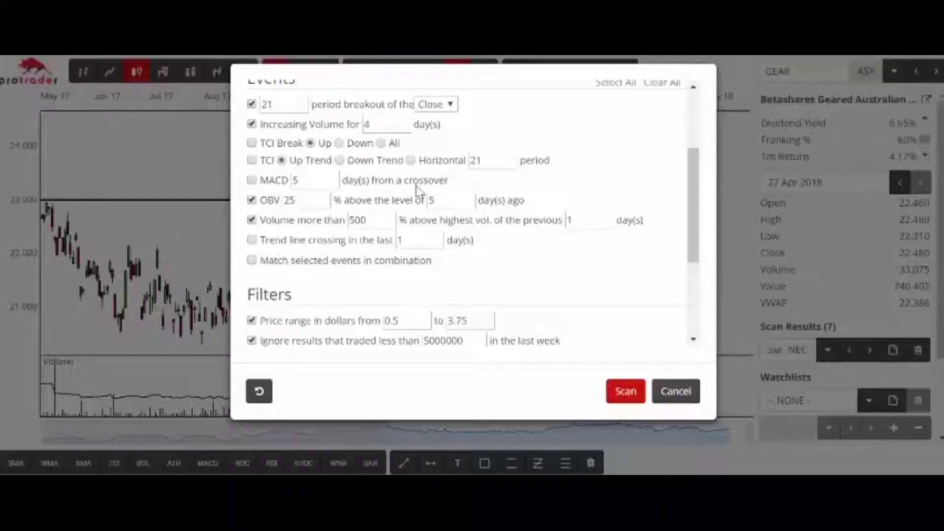
left_click(431, 197)
type("5")
- Set the scan's price range filter from 0.01 to .75 dollars
left_click_drag(691, 181, 694, 249)
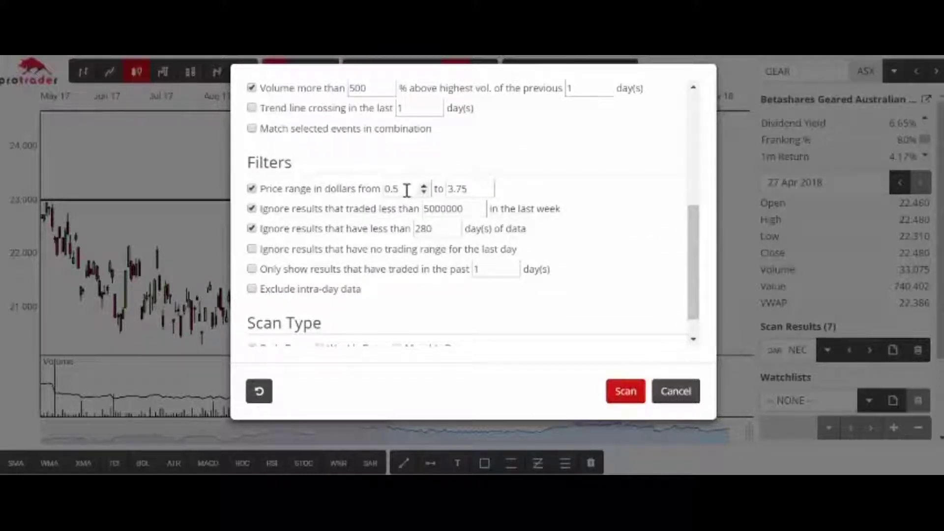
left_click_drag(406, 190, 377, 190)
type("0.01")
left_click(471, 189)
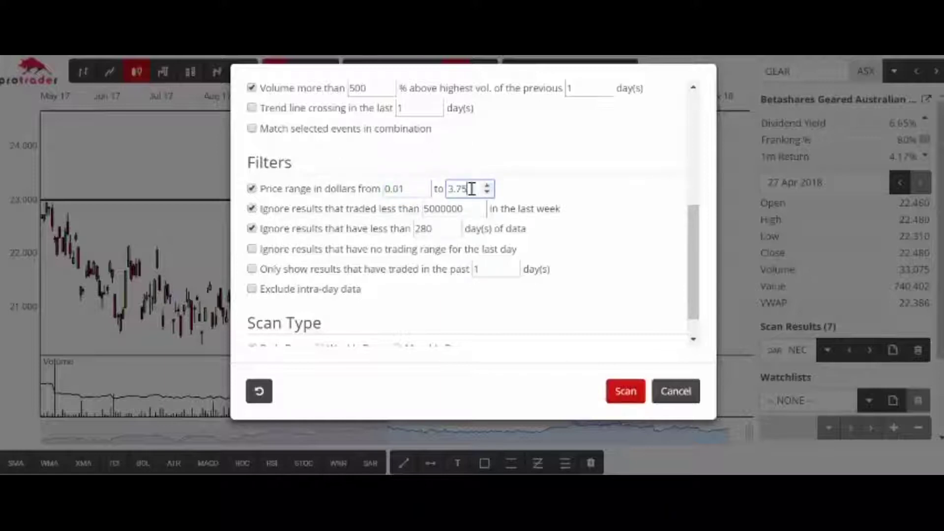
type(".75")
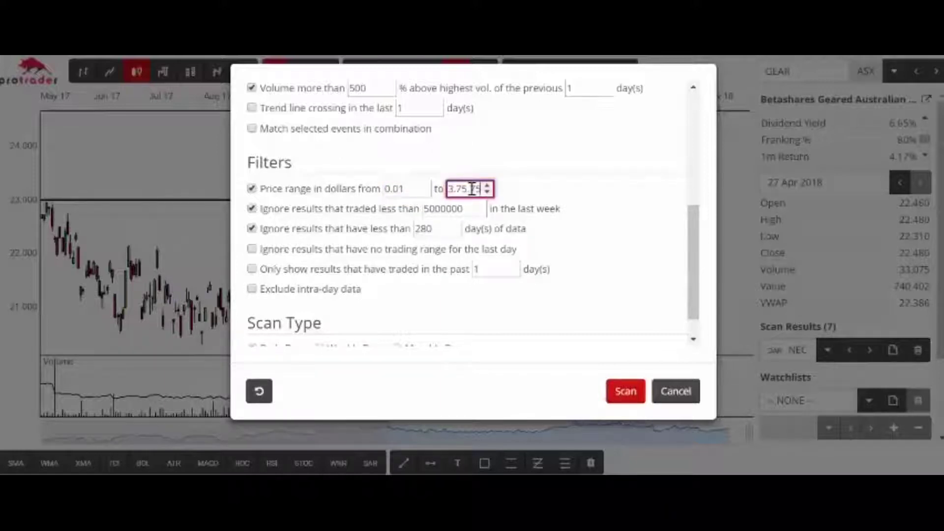
key("BackSpace")
key("BackSpace")
key("BackSpace")
key("BackSpace")
key("BackSpace")
key("BackSpace")
key("BackSpace")
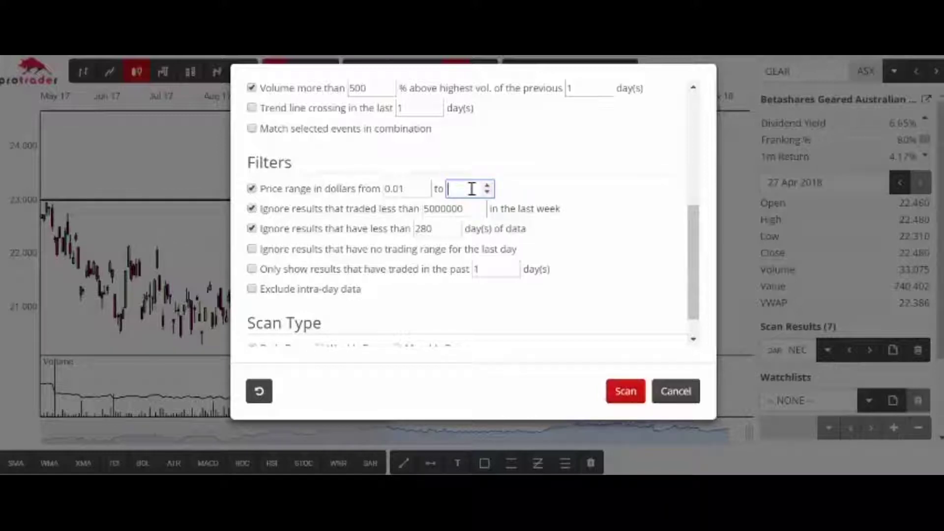
type("3.75")
- Ignore results that traded less than 500000 in the last week and run the scan
left_click(466, 210)
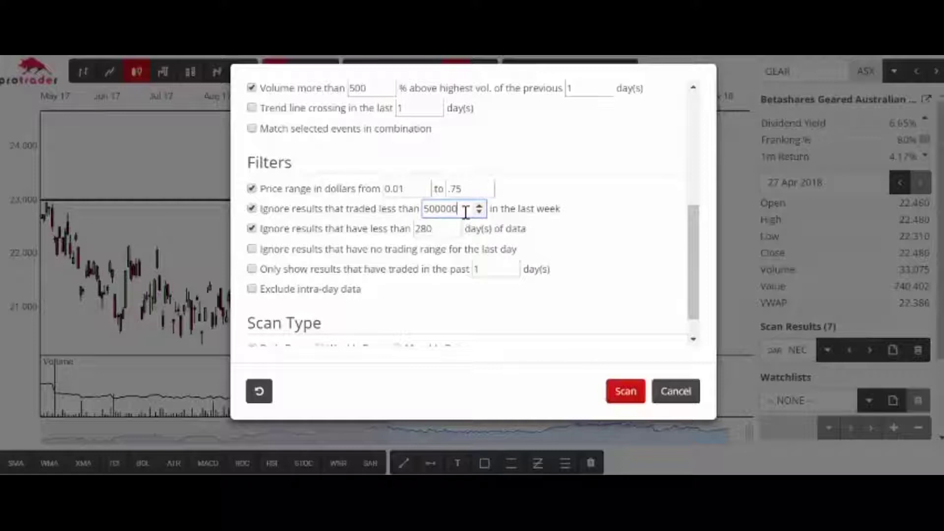
key("BackSpace")
left_click(625, 392)
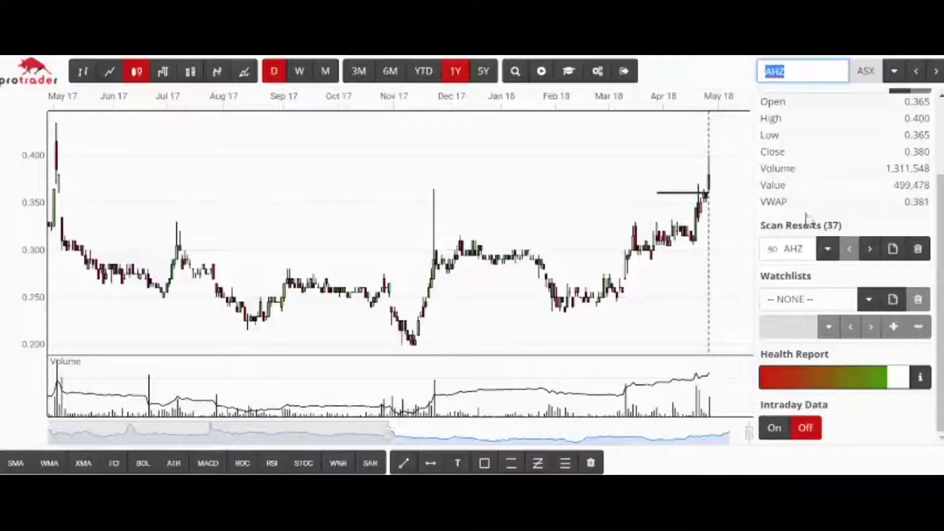
- Review the AHZ chart and advance through the scan results to Aeon Metals Limited (AML)
scroll(940, 214, "up", 2)
scroll(940, 213, "up", 1)
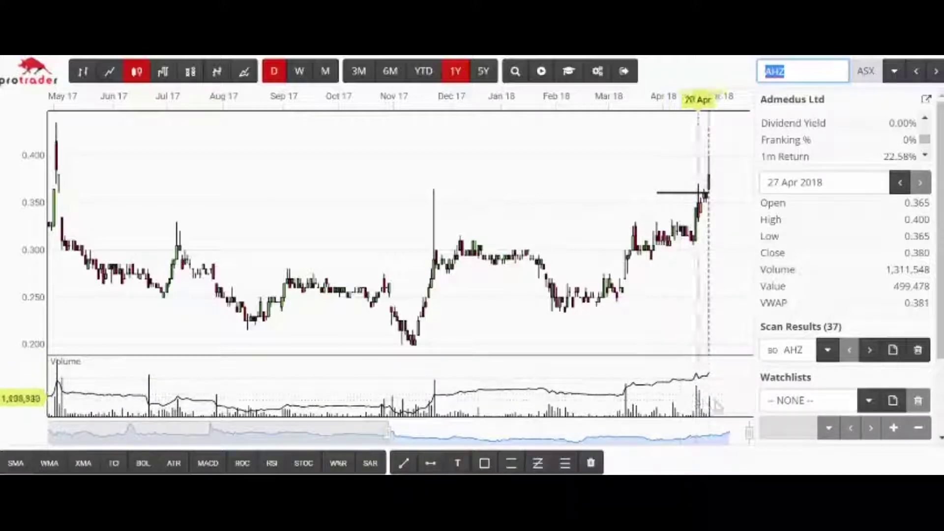
left_click(870, 351)
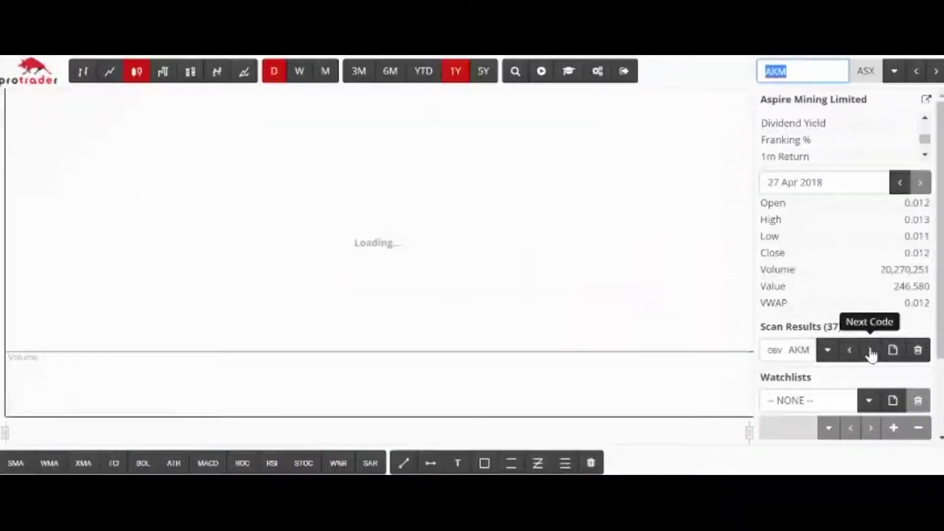
left_click(870, 351)
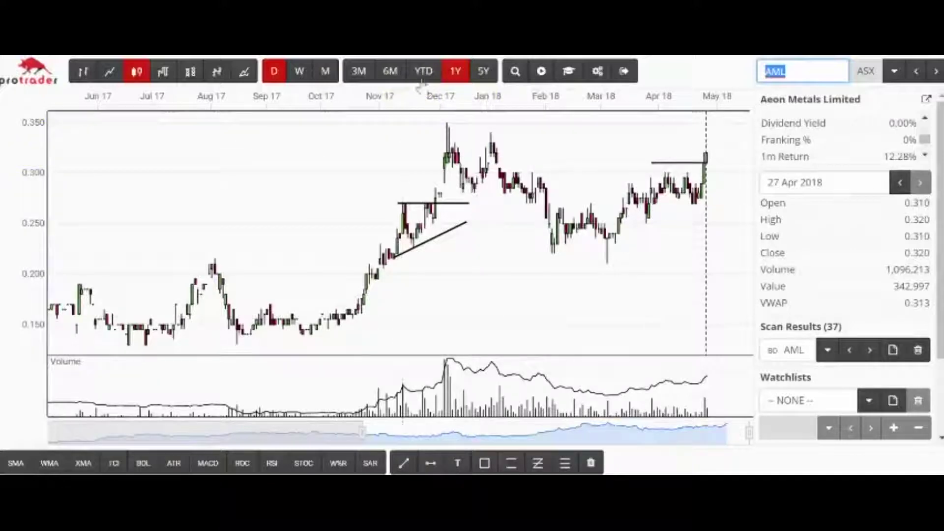
- Show six months of AML, draw a horizontal resistance line at about 0.33 from early December past 27 April, and bring its market cap into view
left_click(390, 71)
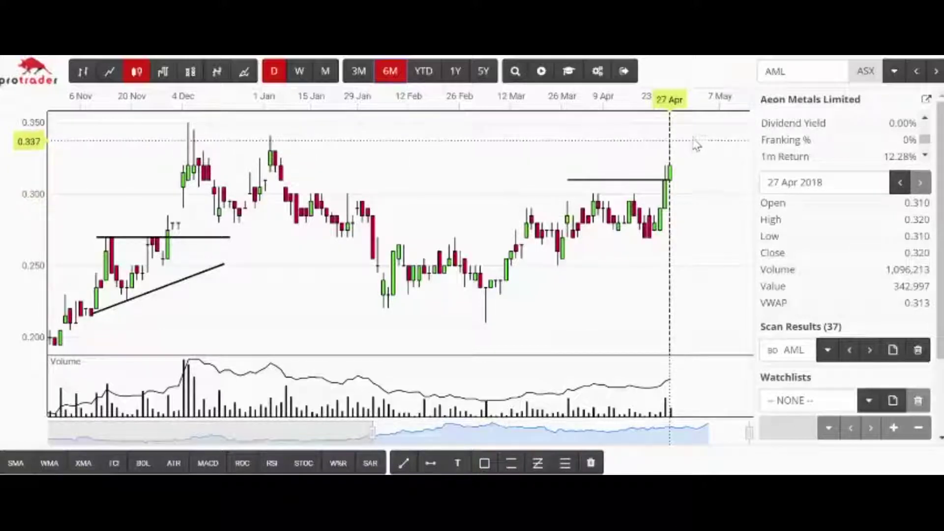
left_click(429, 463)
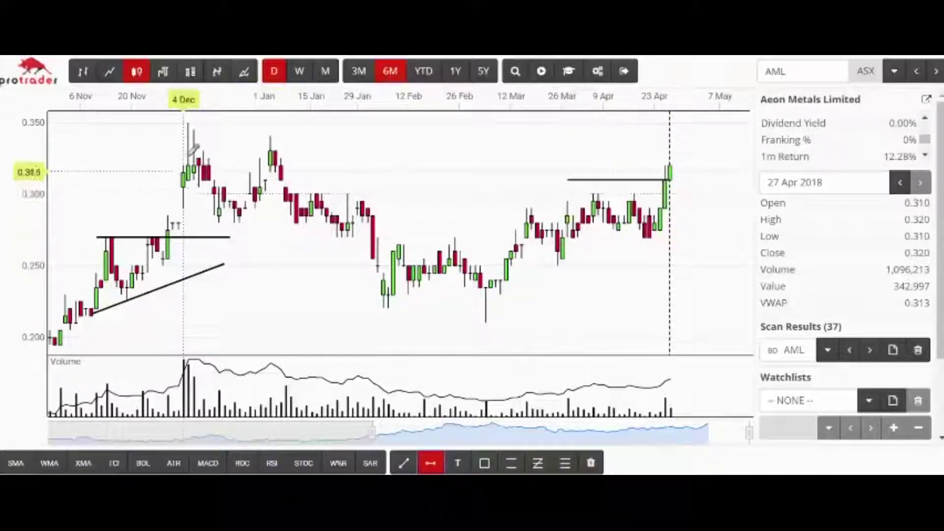
left_click_drag(186, 148, 704, 147)
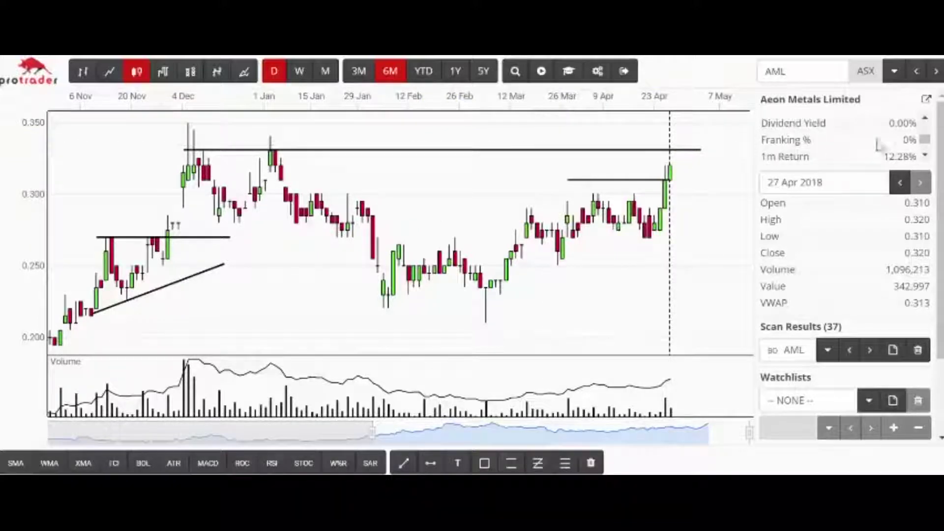
left_click_drag(925, 141, 925, 129)
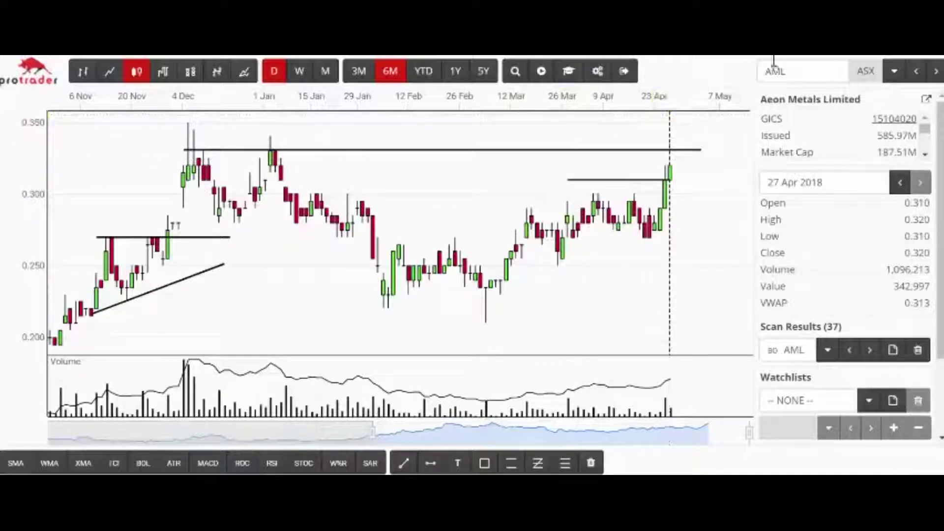
- Open the Otto Energy (OEL) chart and draw a horizontal resistance line at about 0.064 from late January past the latest bar
left_click(795, 73)
type("oel")
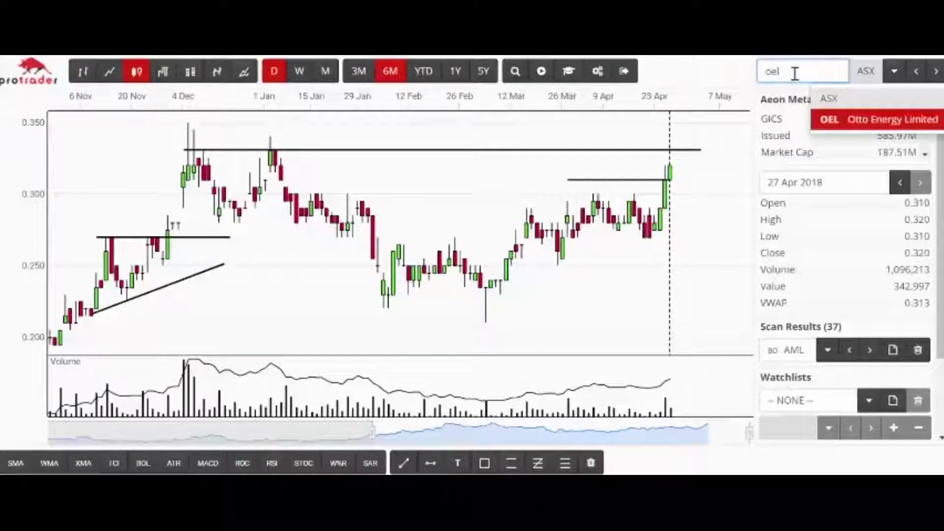
key("Return")
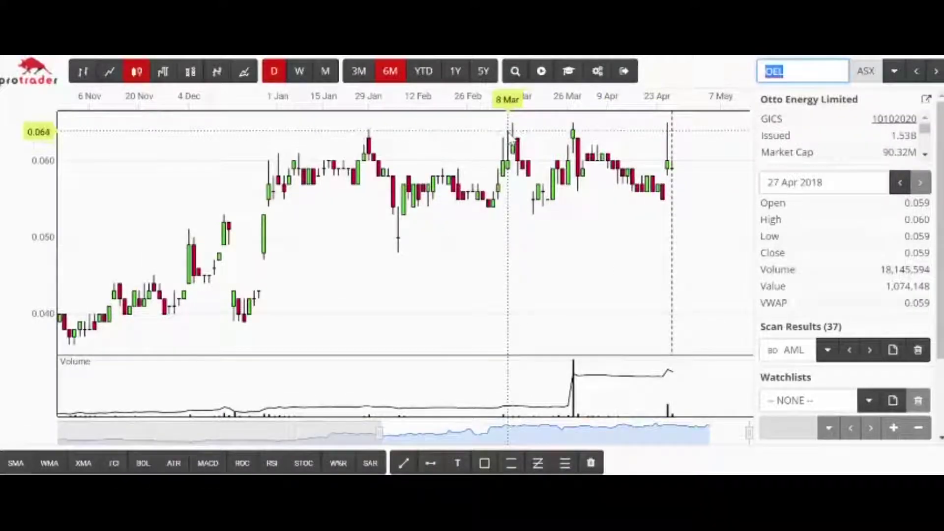
left_click(430, 464)
left_click(430, 464)
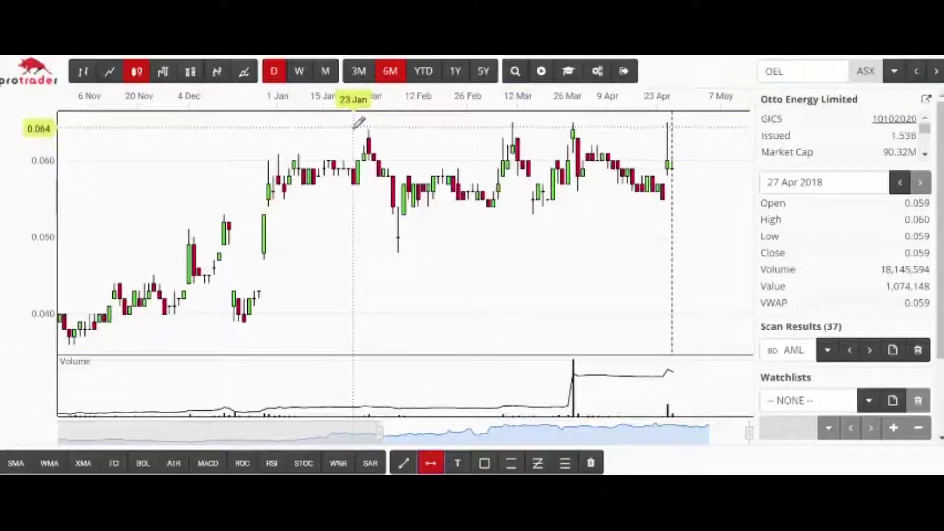
mouse_move(358, 122)
left_mouse_down()
mouse_move(723, 120)
mouse_move(712, 119)
left_mouse_up()
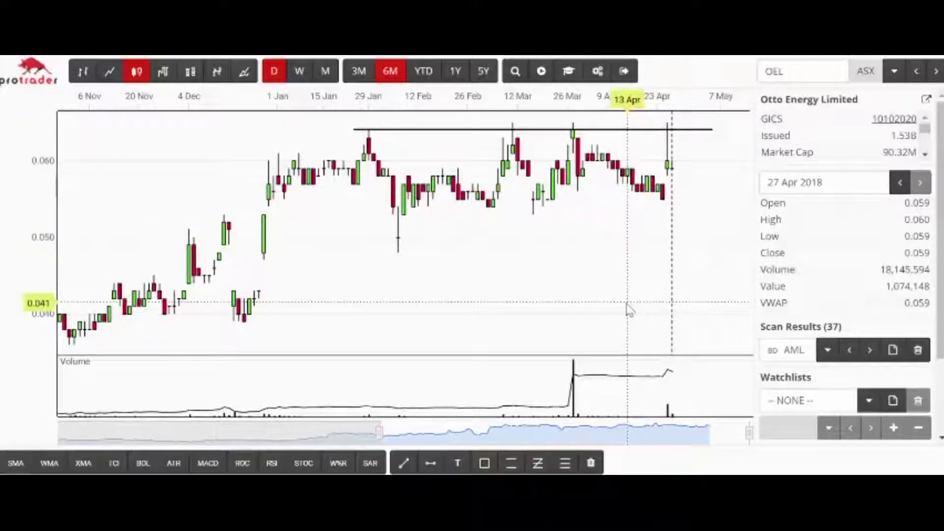
- Open the Redflow (RFX) chart and draw a horizontal line at about 0.175 from late December past the latest bar
left_click(792, 73)
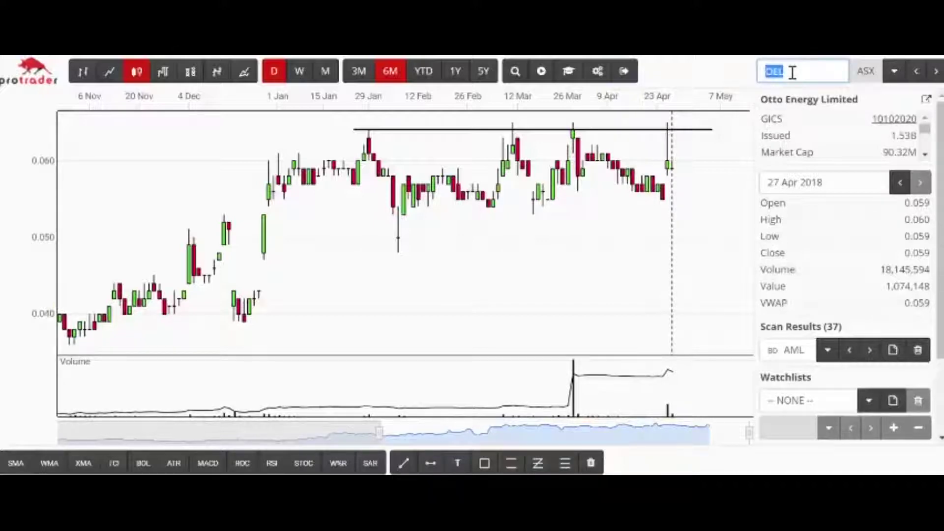
key("BackSpace")
type("rfx")
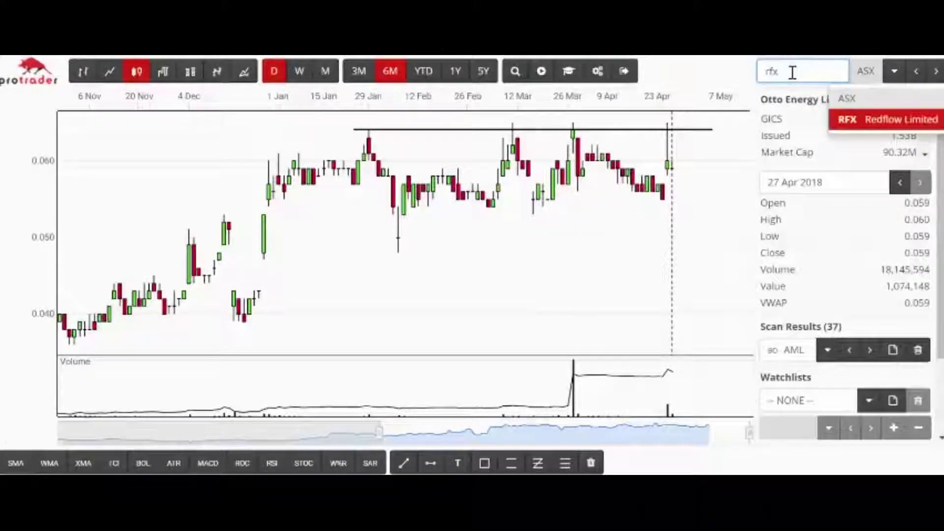
key("Return")
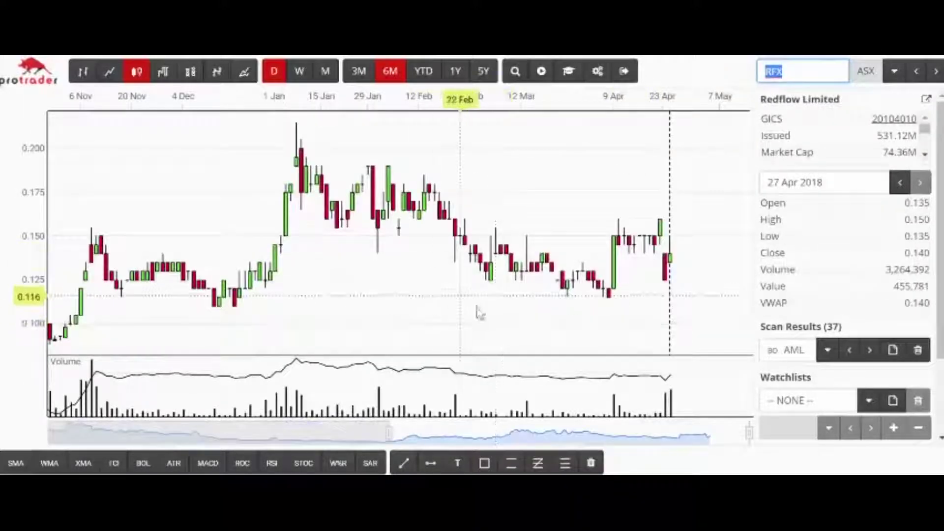
left_click(431, 465)
left_click(431, 464)
left_click_drag(265, 191, 727, 191)
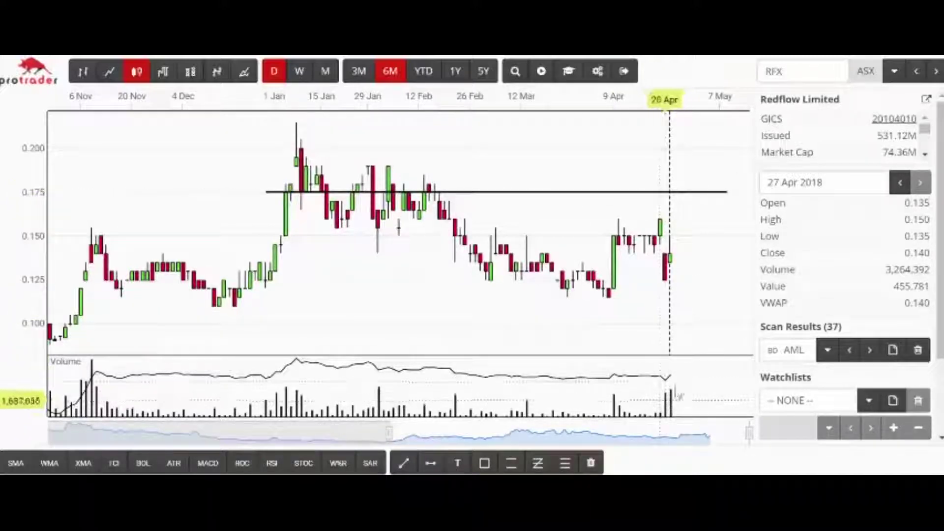
- Open the ASX-listed Paradigm Biopharmaceuticals (PAR) chart and draw a horizontal resistance line at about 0.400 from early November past the latest bar
left_click(791, 71)
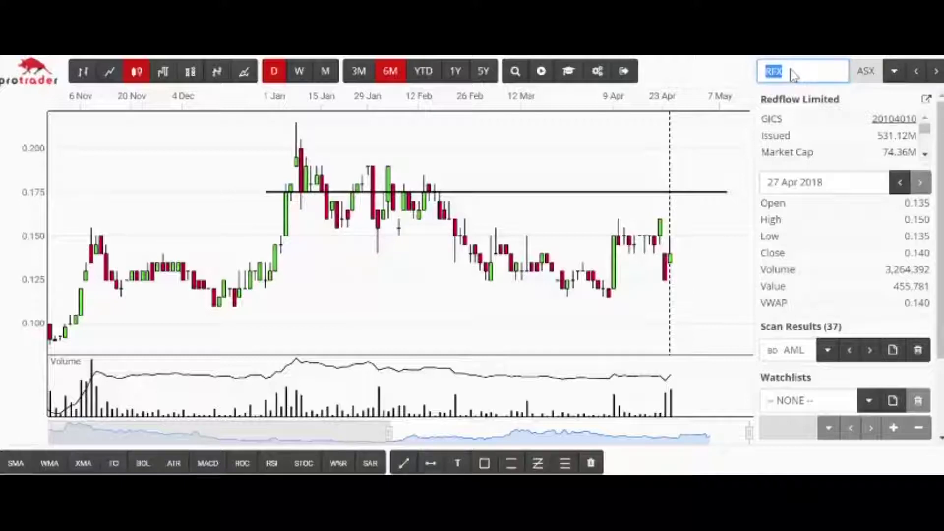
type("par")
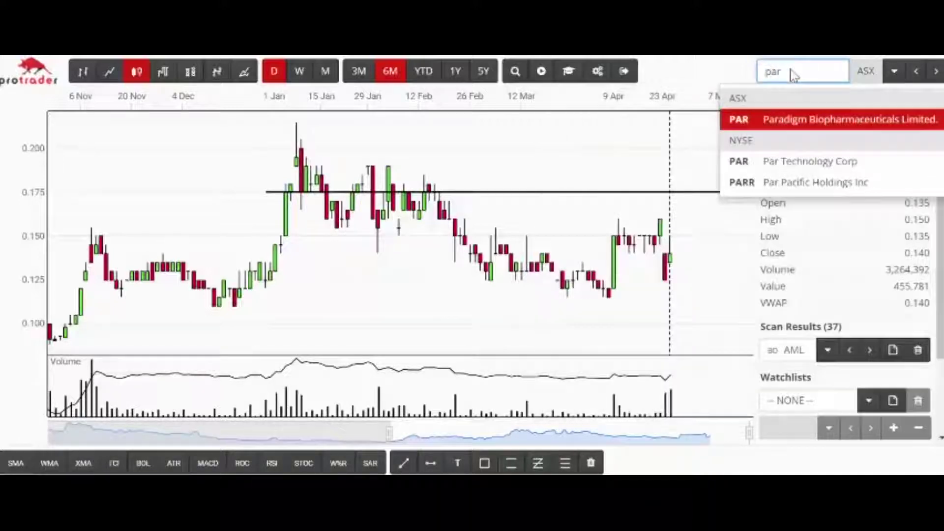
key("Return")
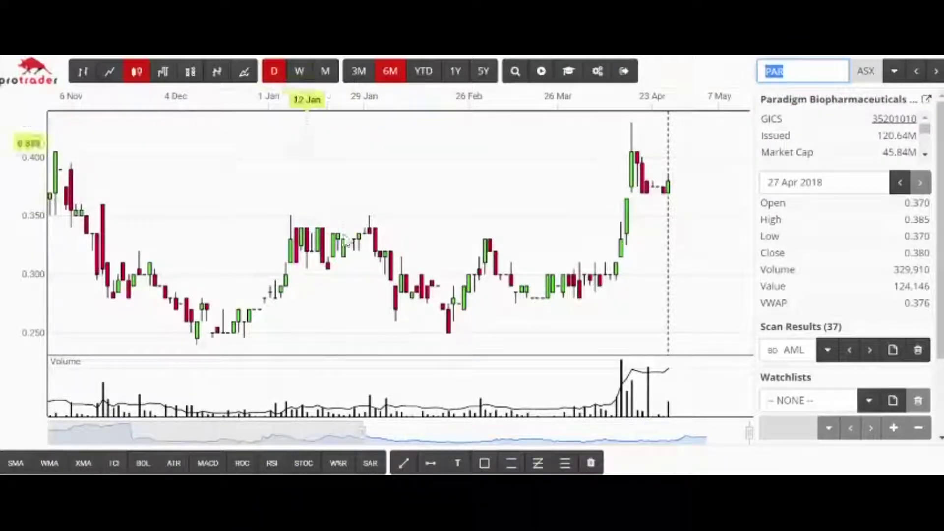
left_click(431, 464)
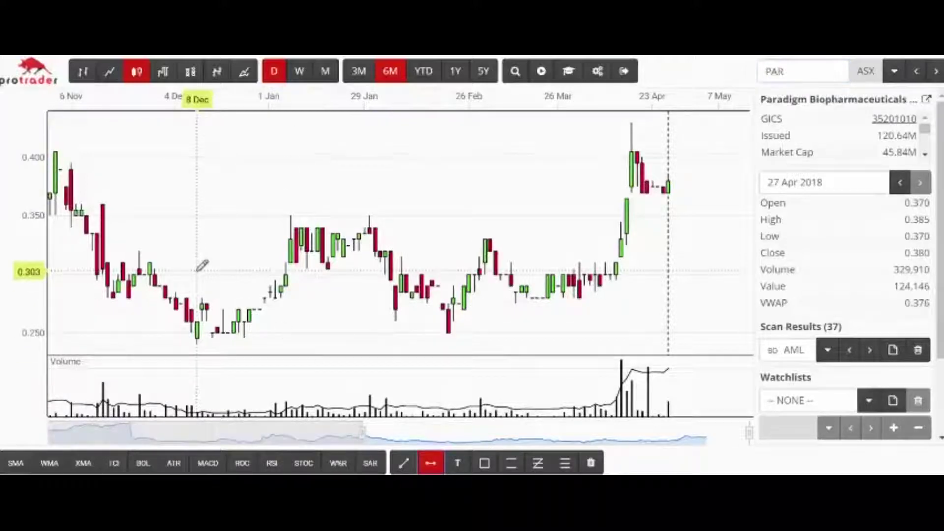
left_click(55, 158)
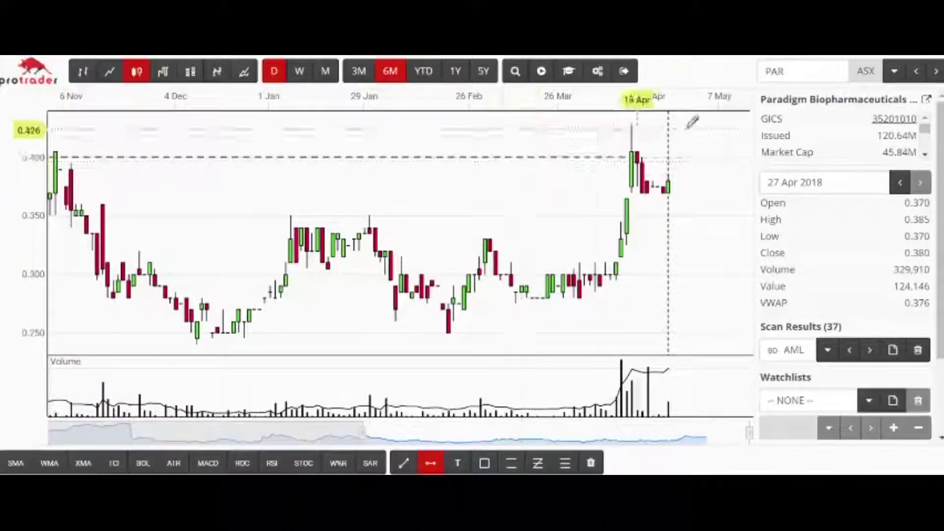
left_click(720, 157)
left_click(721, 157)
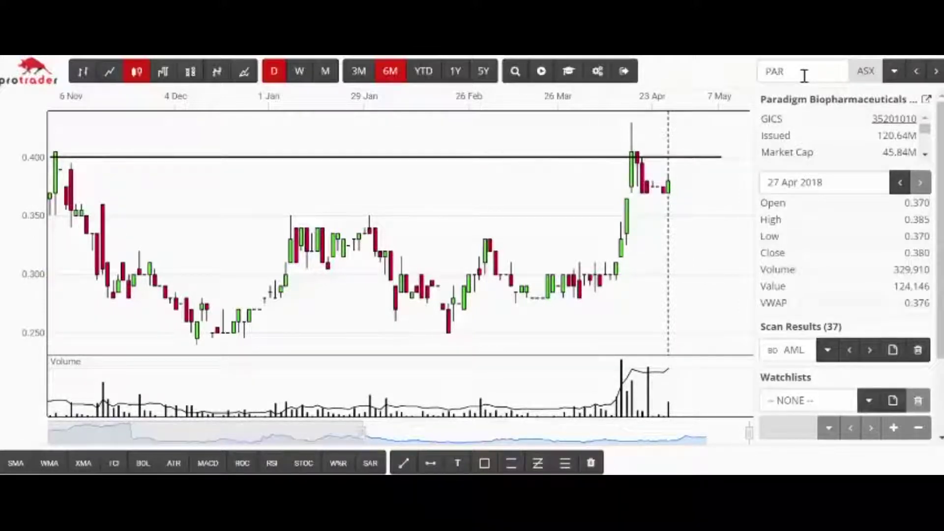
- Run a Darvas box scan for prices from 0.50 to 3.75 dollars, ignoring results that traded less than 5000000 in the last week
left_click(515, 72)
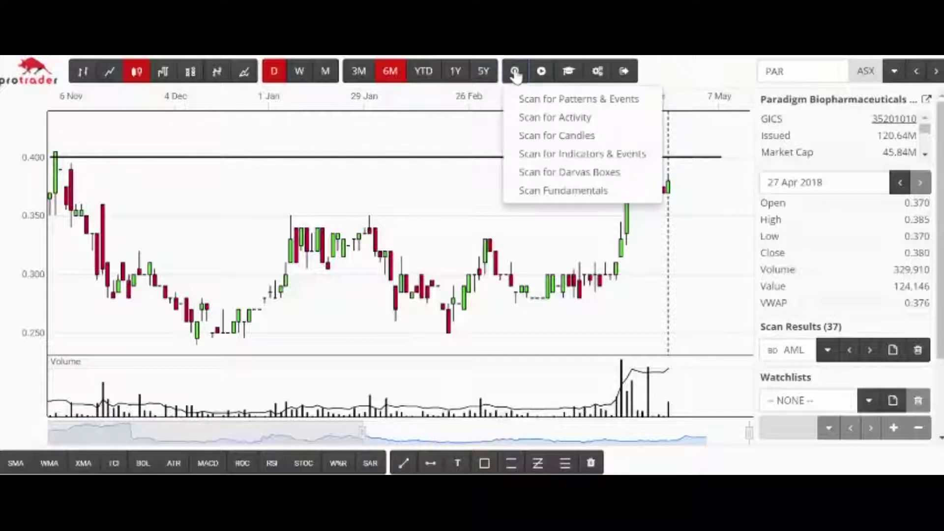
left_click(554, 173)
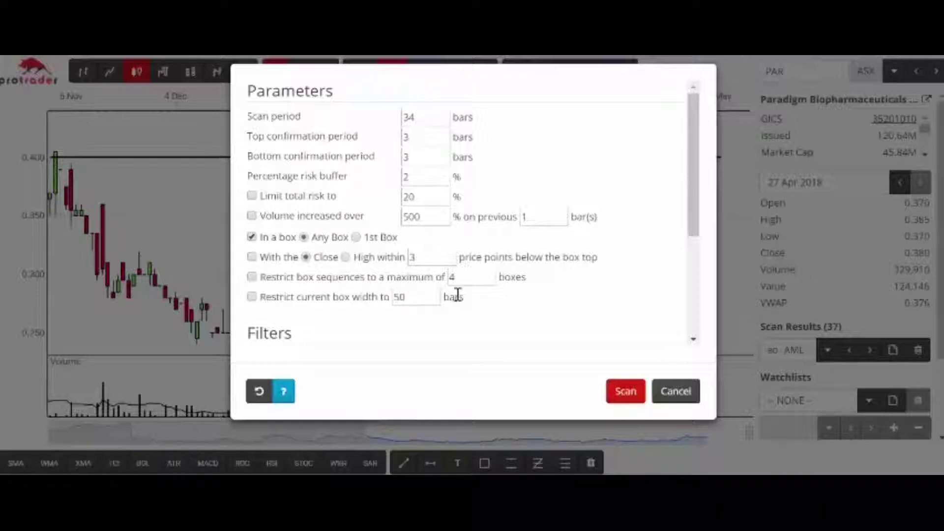
left_click_drag(687, 201, 689, 309)
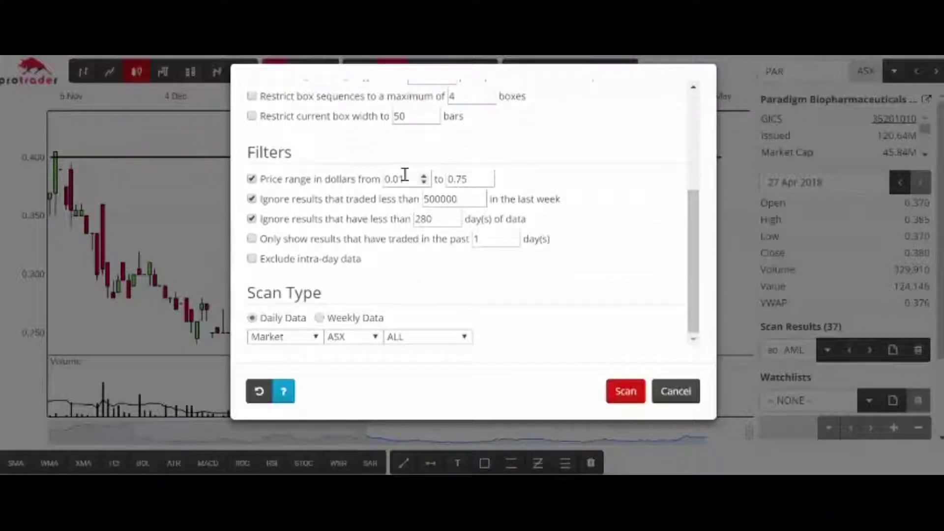
left_click_drag(404, 180, 368, 184)
type(".50")
left_click(452, 180)
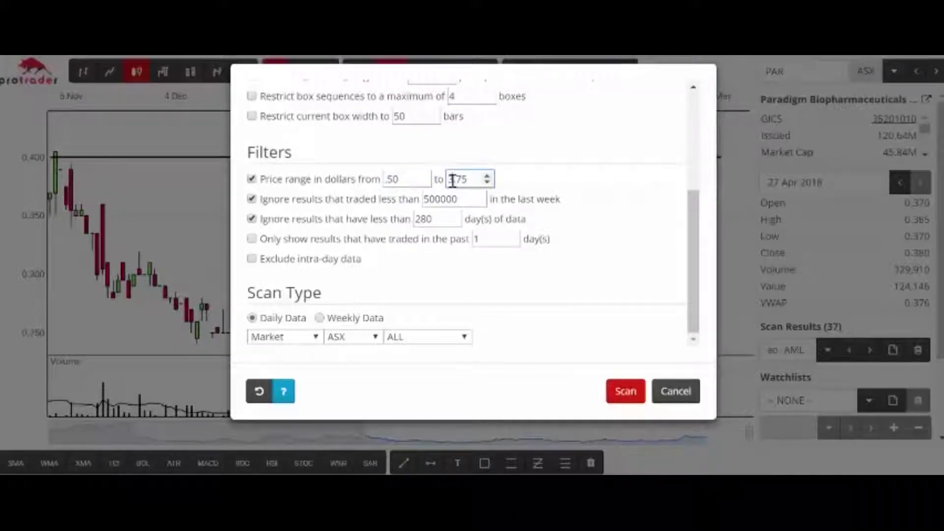
left_click(459, 198)
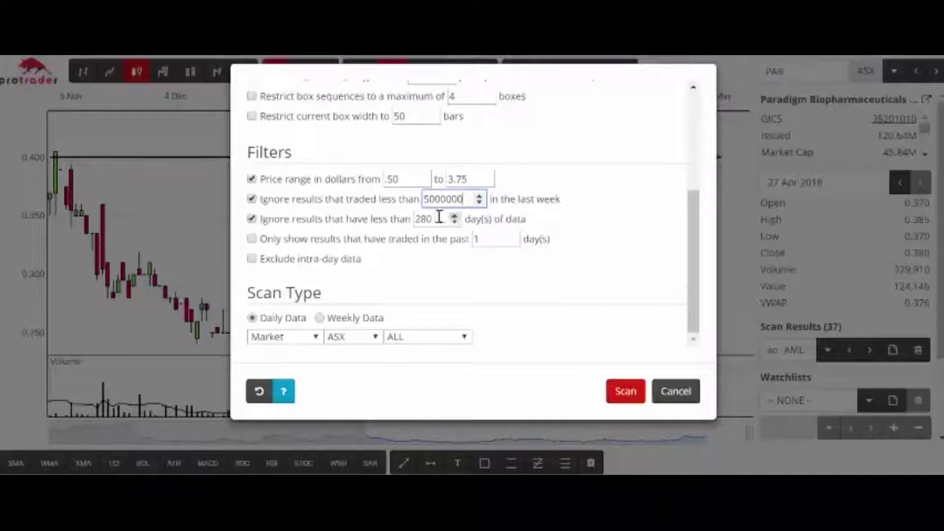
left_click(626, 392)
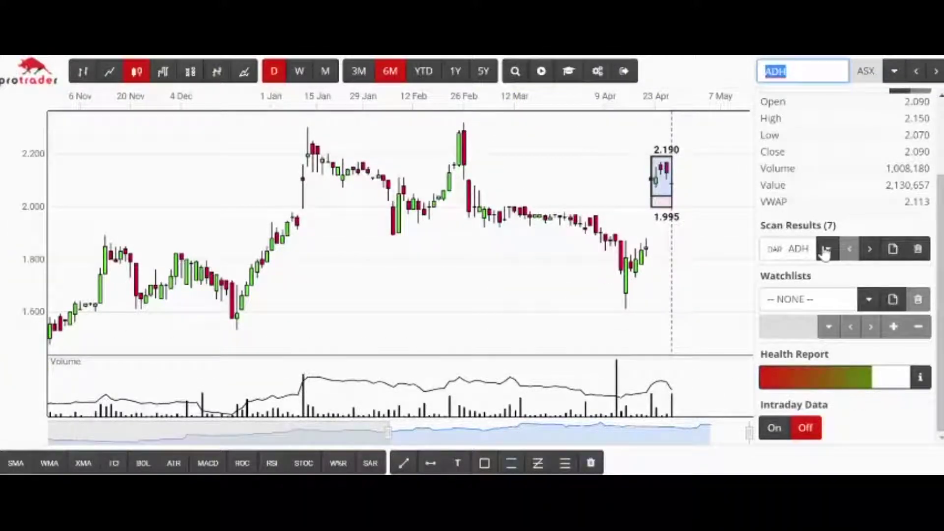
- Review the Darvas scan results for Lynas (LYC), including its market cap, and Nine Entertainment (NEC)
left_click(828, 251)
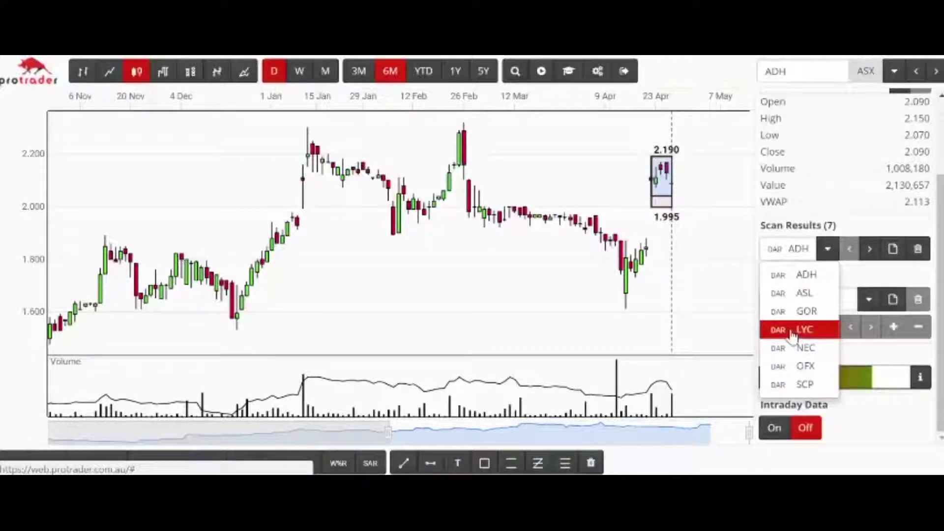
left_click(792, 331)
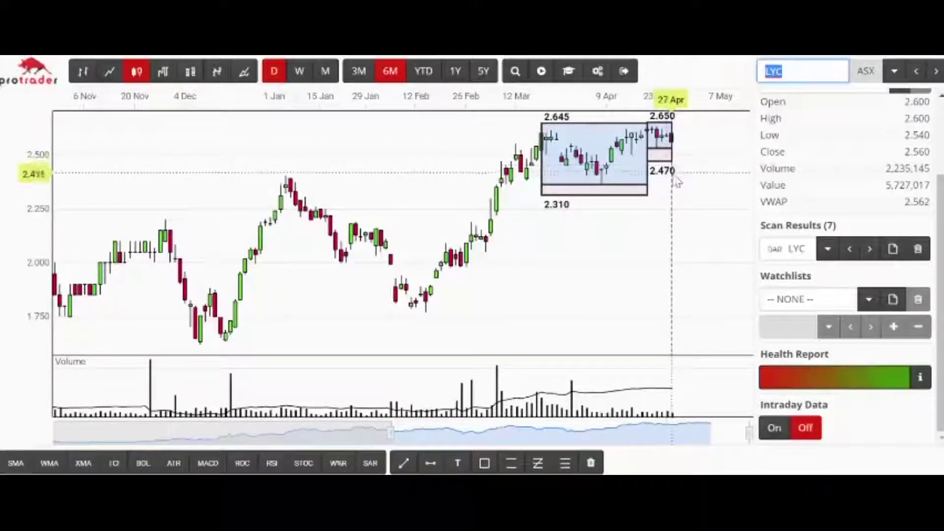
left_click_drag(941, 309, 941, 199)
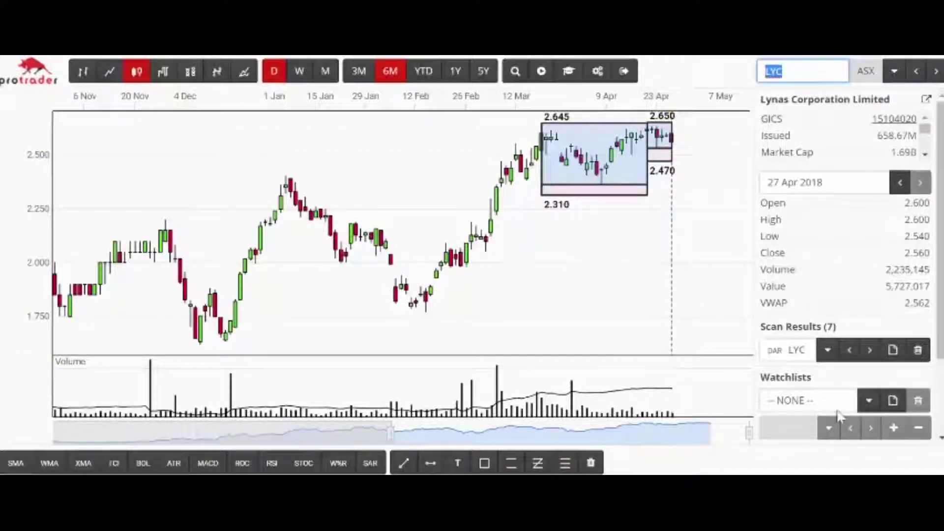
left_click(827, 350)
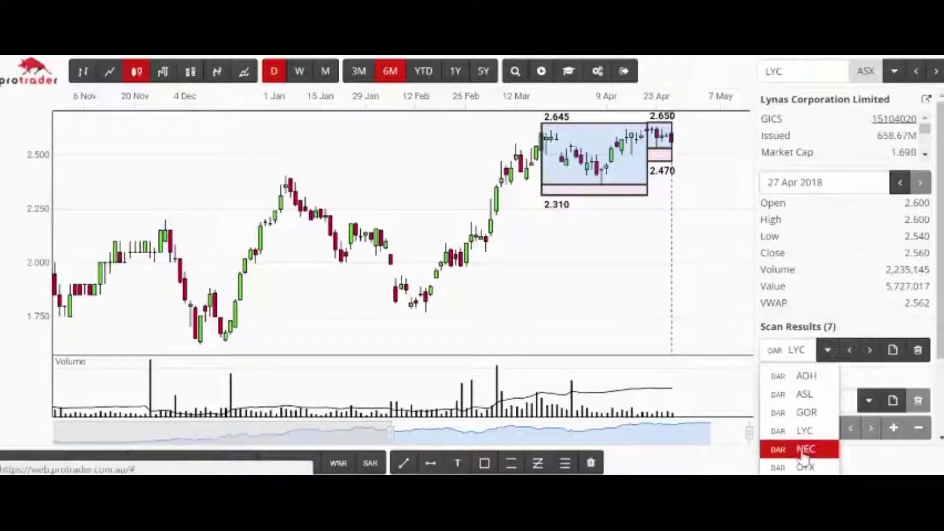
left_click(804, 449)
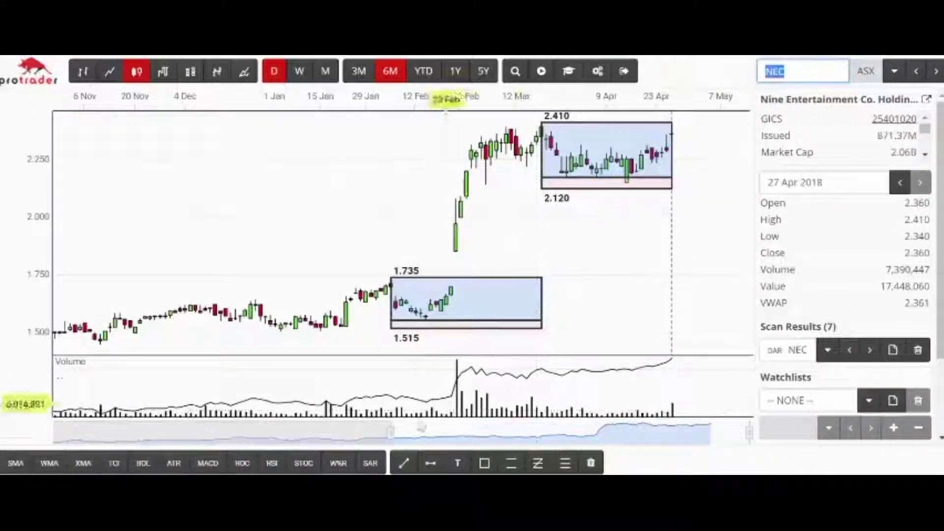
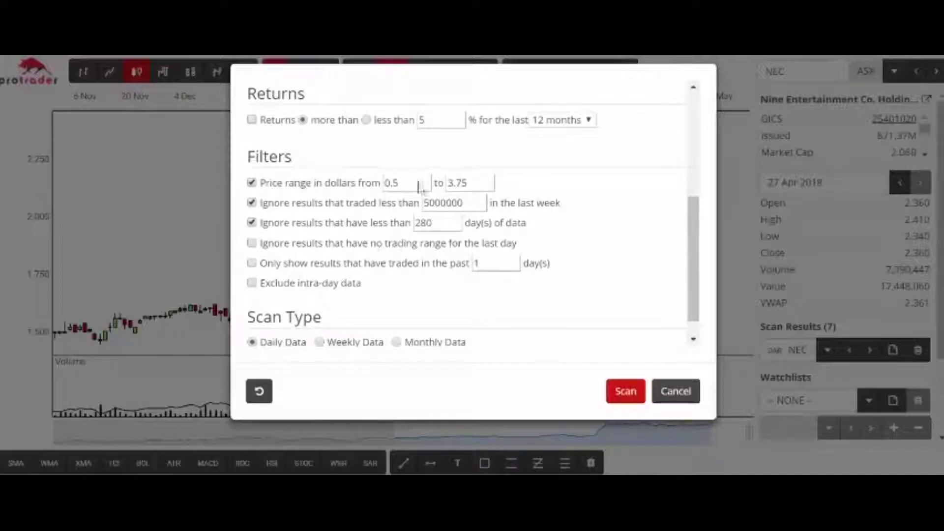
- Set the upper limit of the scan's price range to 20.00 dollars and run the scan
left_click_drag(472, 183, 444, 184)
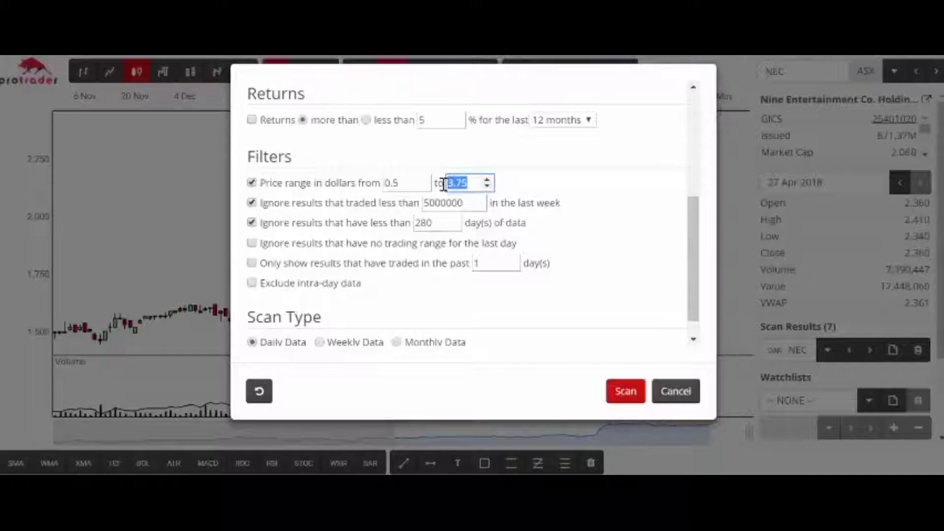
type("20.00")
left_click(627, 392)
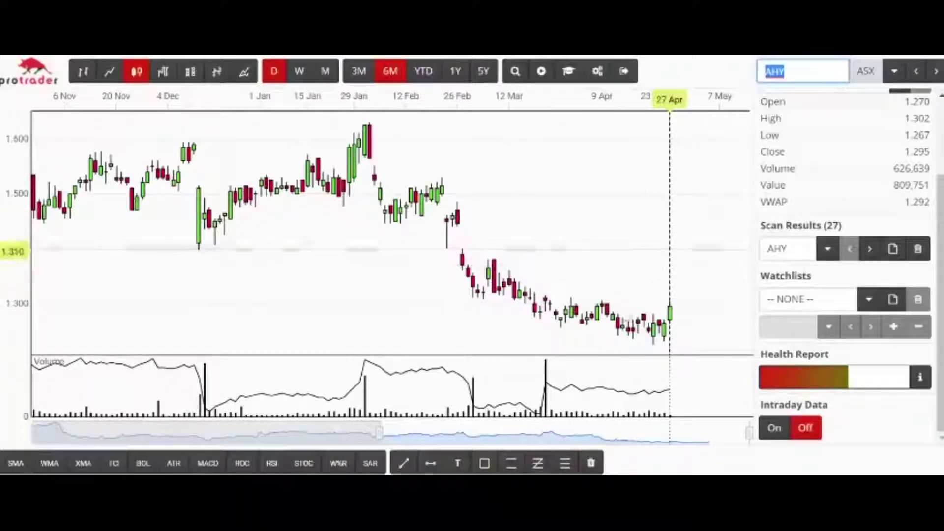
- Draw a horizontal resistance line on the AHY chart at about 1.306 from 2 March past 27 April, and bring its market cap into view
left_click(430, 464)
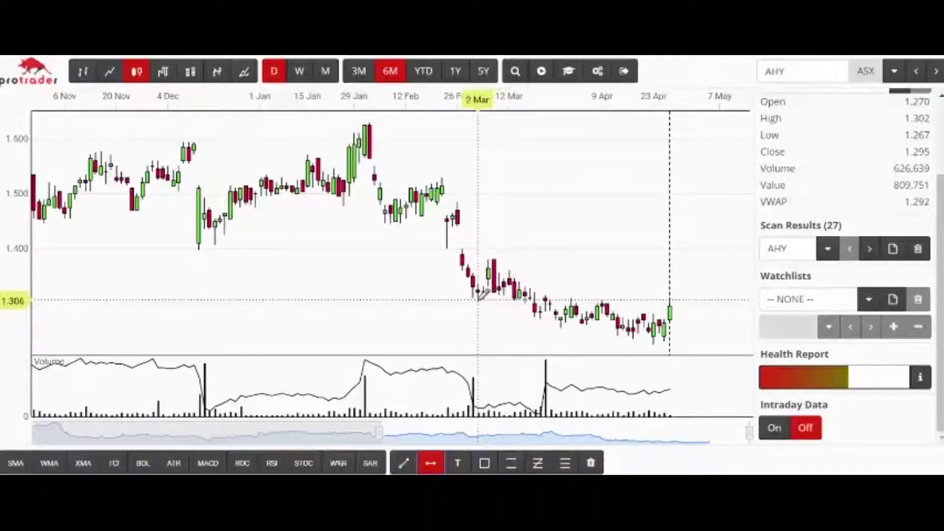
mouse_move(477, 299)
left_mouse_down()
mouse_move(709, 274)
mouse_move(708, 298)
left_mouse_up()
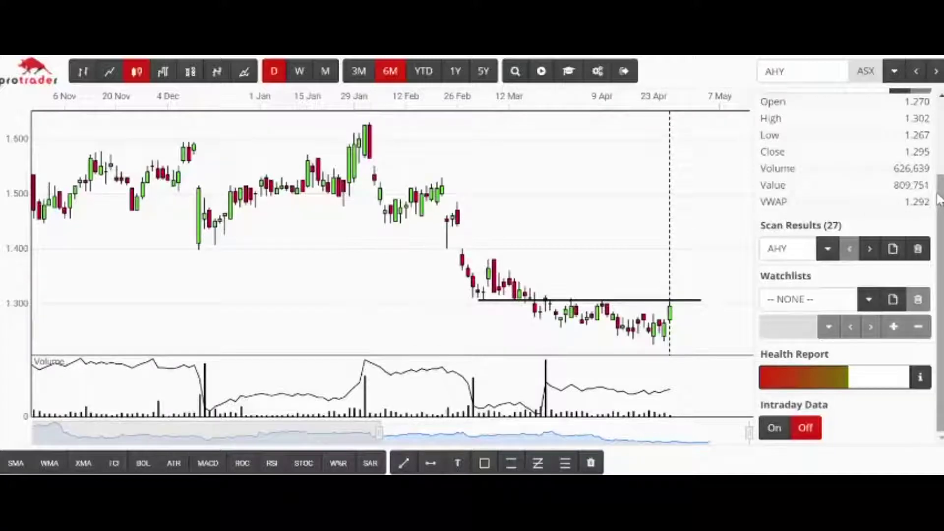
scroll(935, 183, "up", 1)
scroll(935, 183, "up", 2)
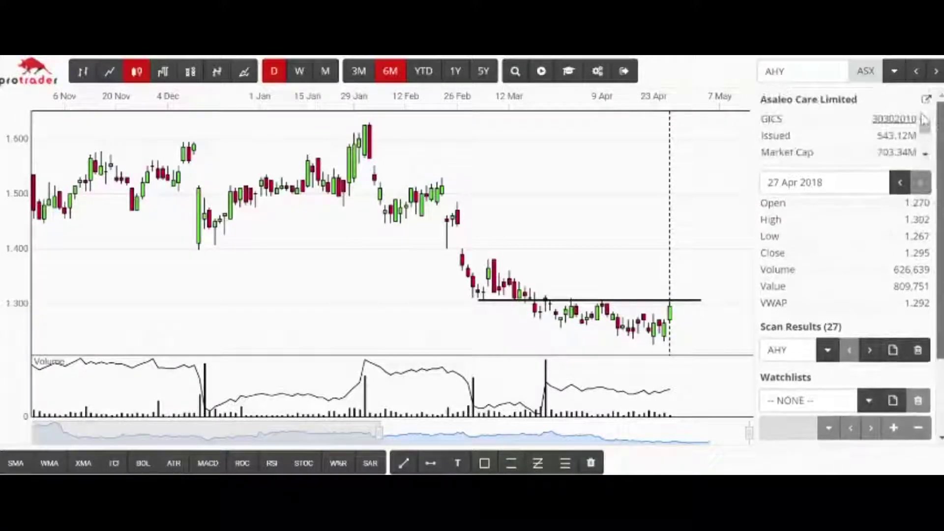
- Read Asaleo Care's earnings yield, dividend rate, dividend yield and franking percentage in its company details
scroll(927, 142, "down", 3)
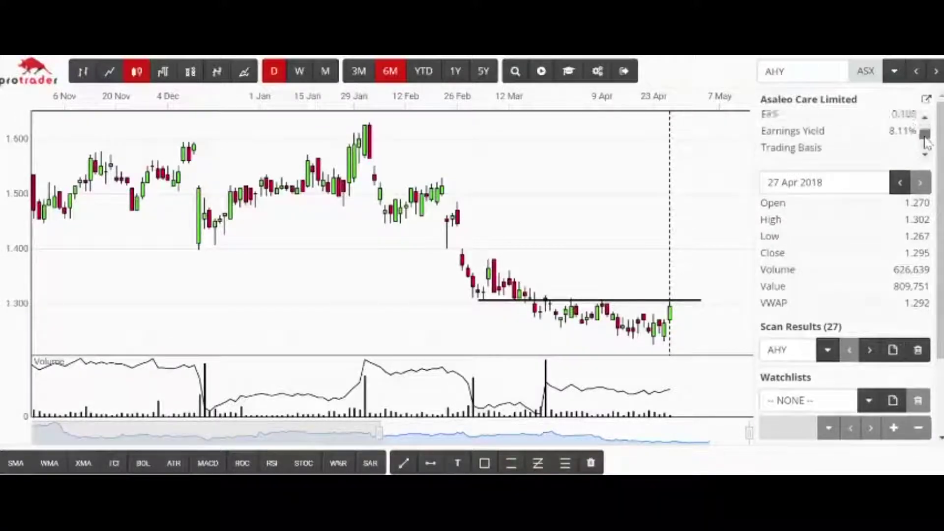
scroll(926, 143, "down", 3)
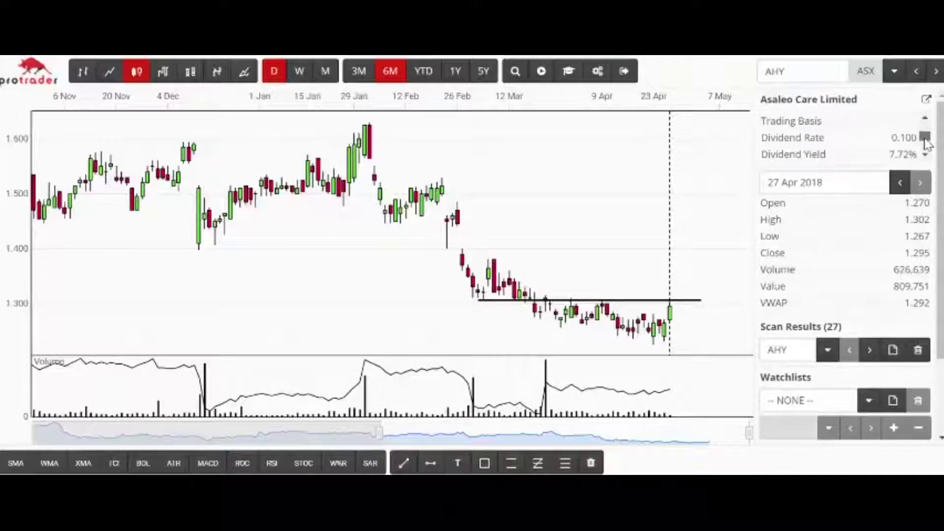
scroll(927, 145, "up", 2)
scroll(926, 144, "down", 2)
scroll(926, 144, "up", 1)
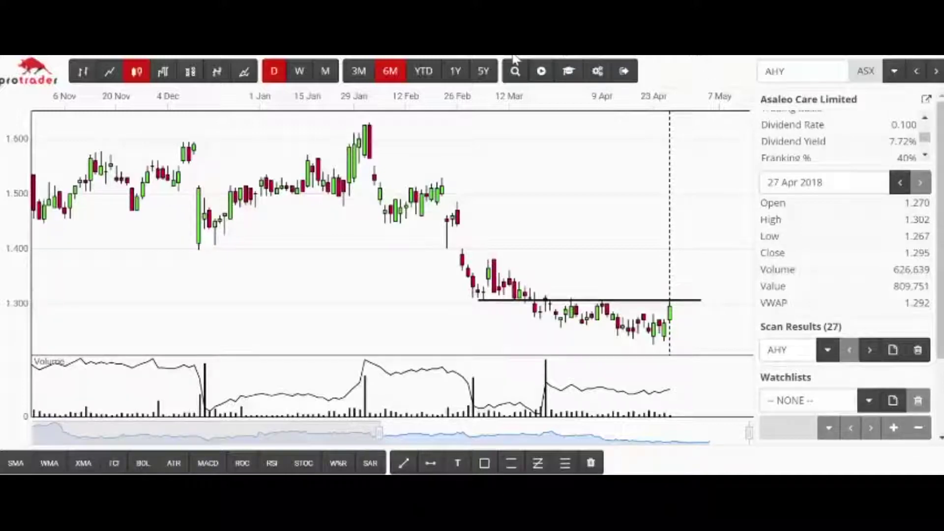
- Examine AHY's price history over one year and five years, and return to the six-month view
left_click(455, 73)
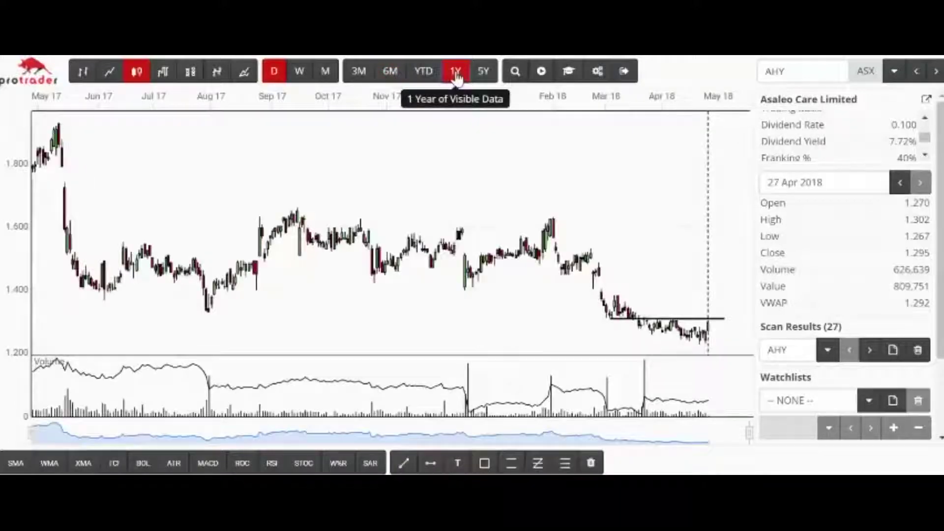
left_click(484, 72)
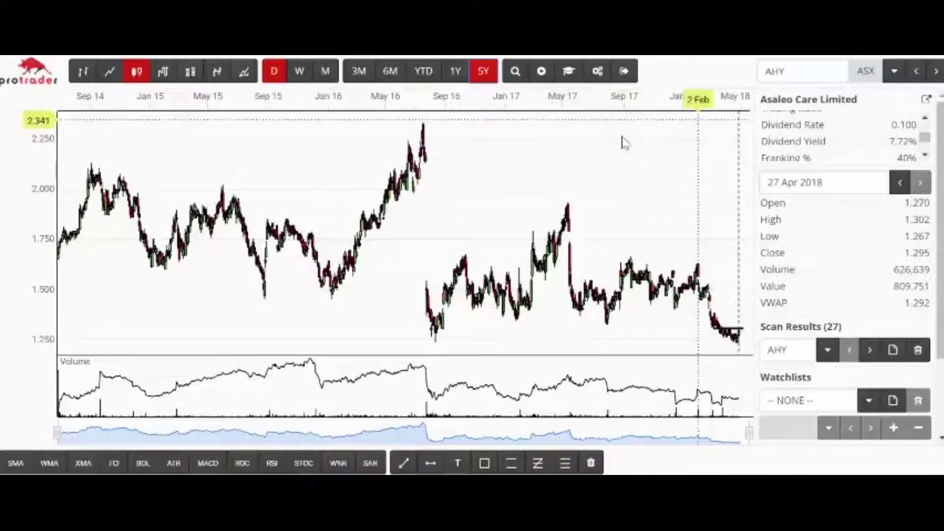
left_click(390, 72)
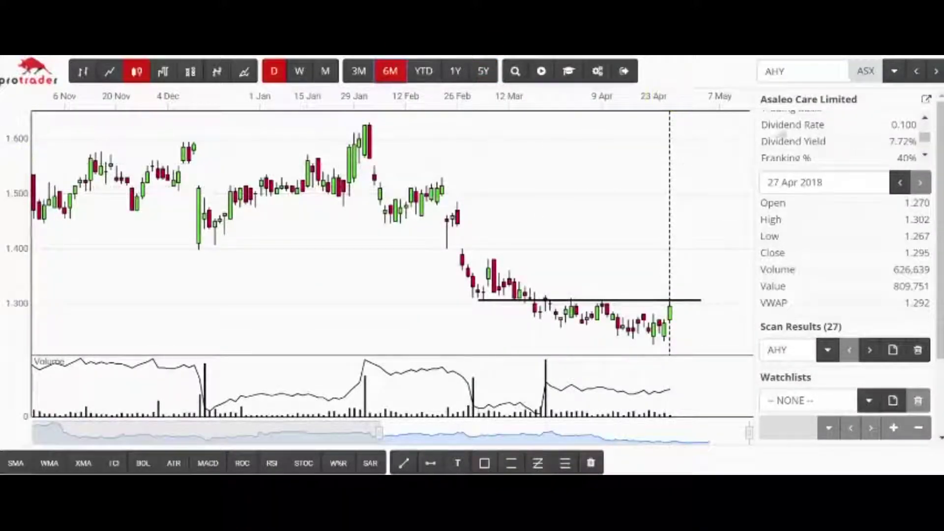
- Open the Cromwell Property Group (CMW) chart and draw a rectangle from about 1.095 down to 1.050, spanning 15 March past the latest bar
double_click(788, 72)
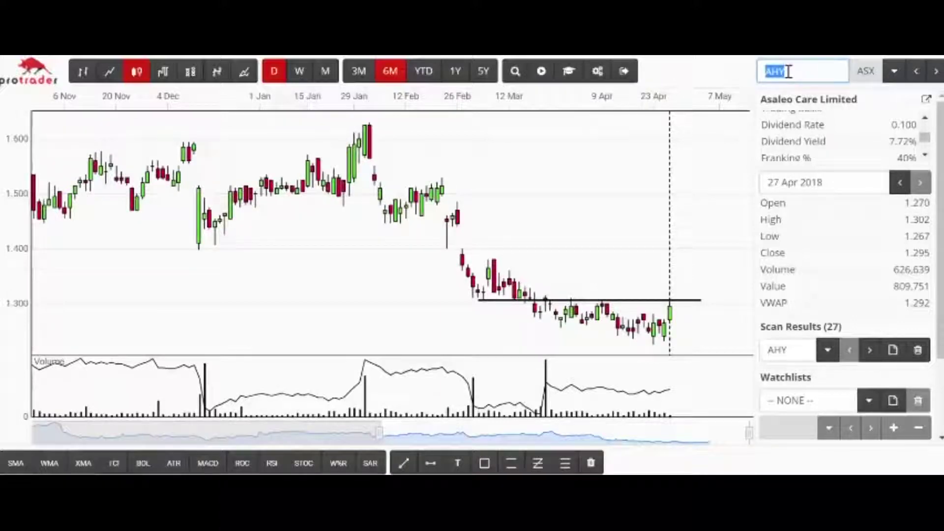
type("cmw")
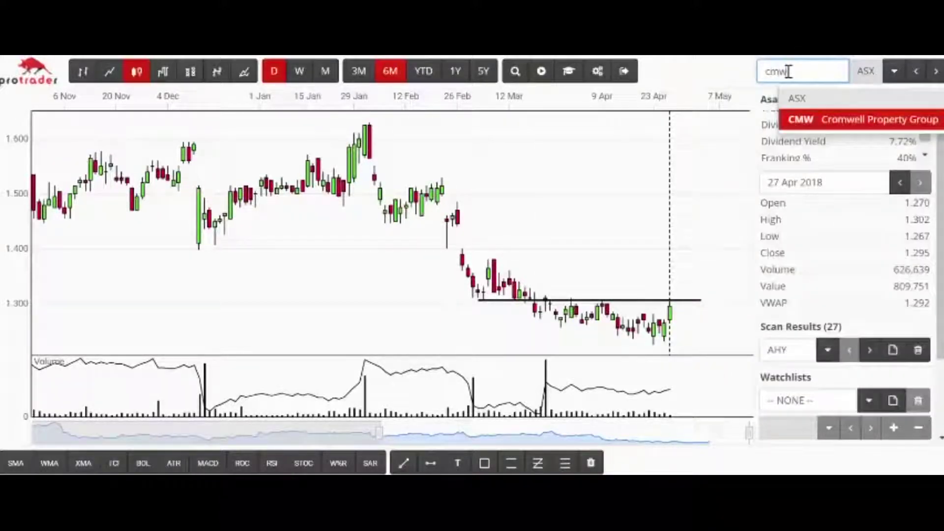
key("Return")
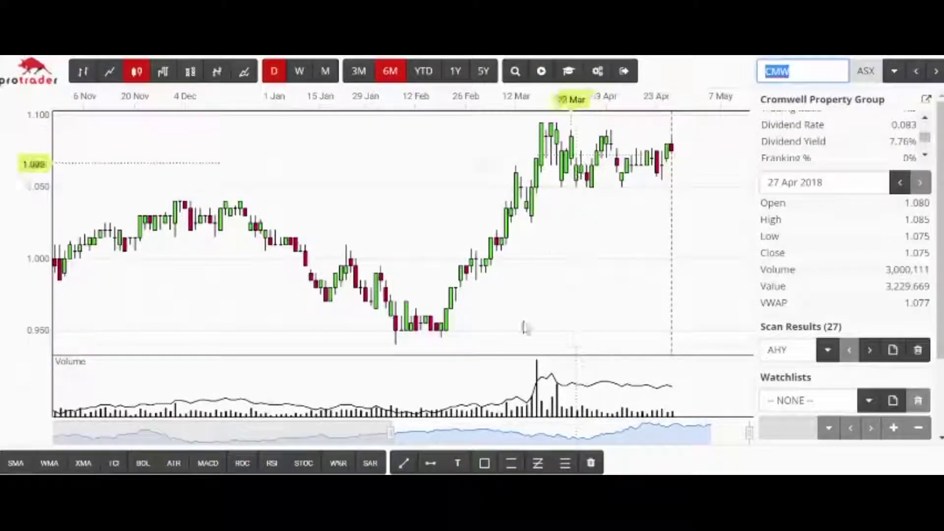
left_click(484, 463)
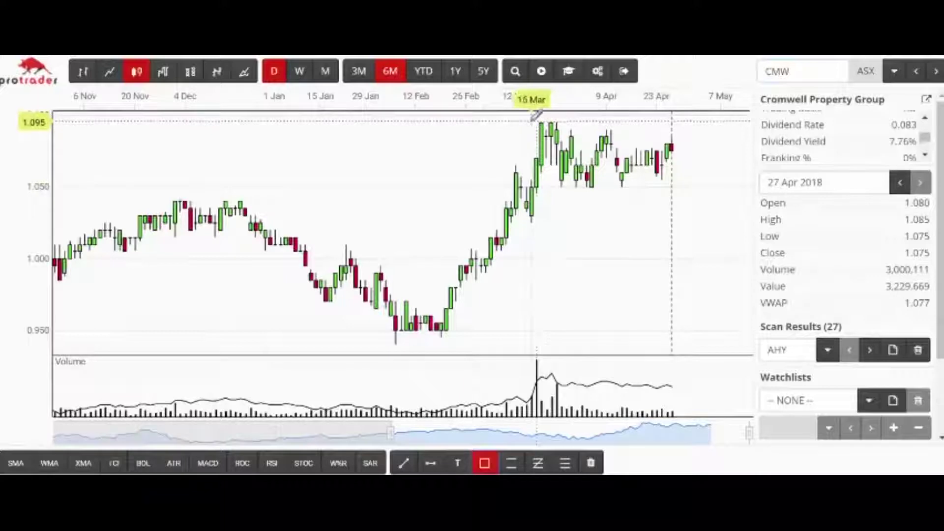
left_click_drag(531, 123, 697, 186)
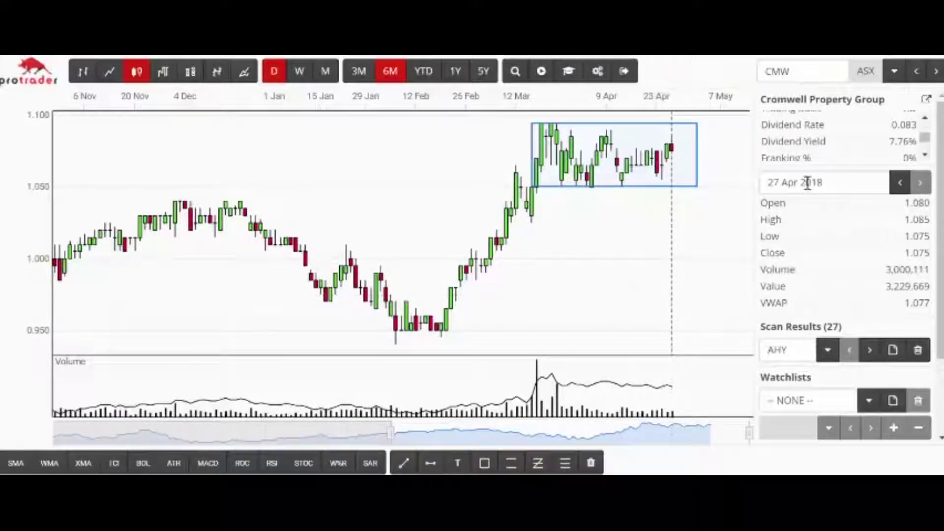
- Open the chart of the ASX-listed IPH Limited (IPH)
left_click(801, 70)
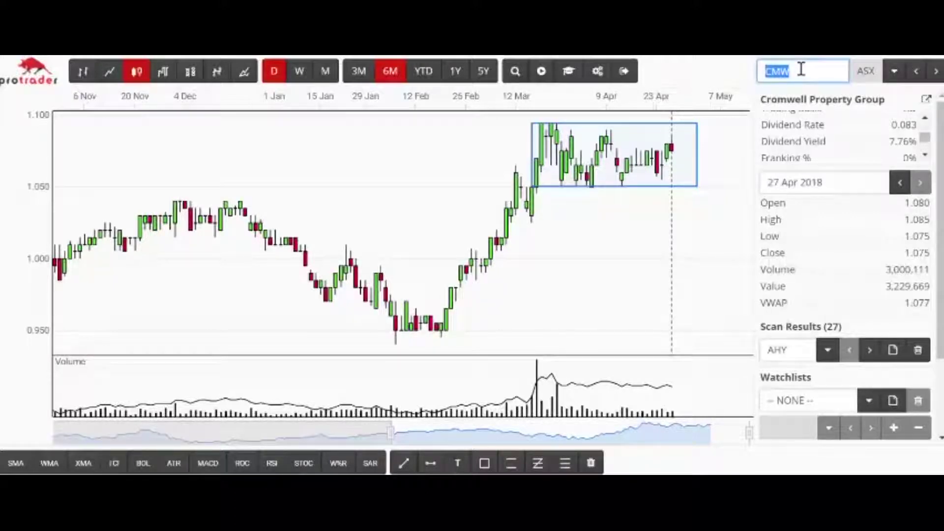
type("iph")
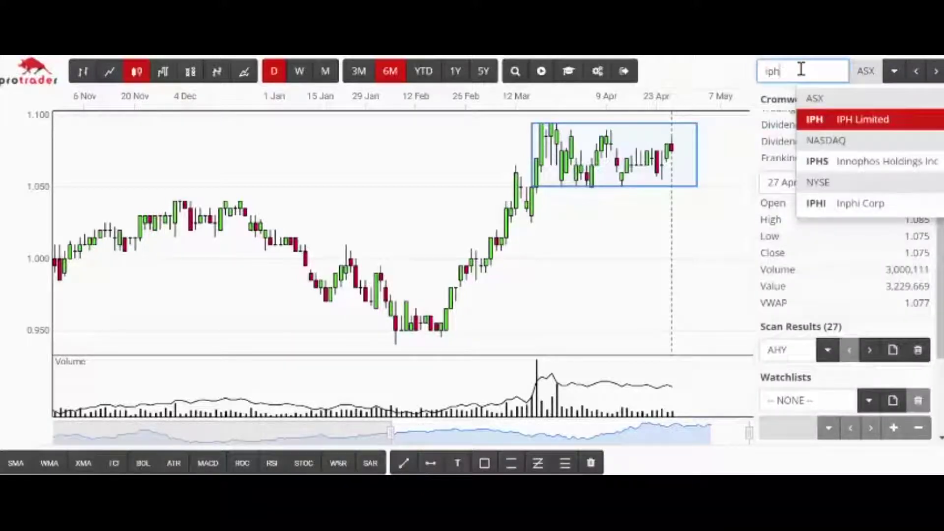
key("Return")
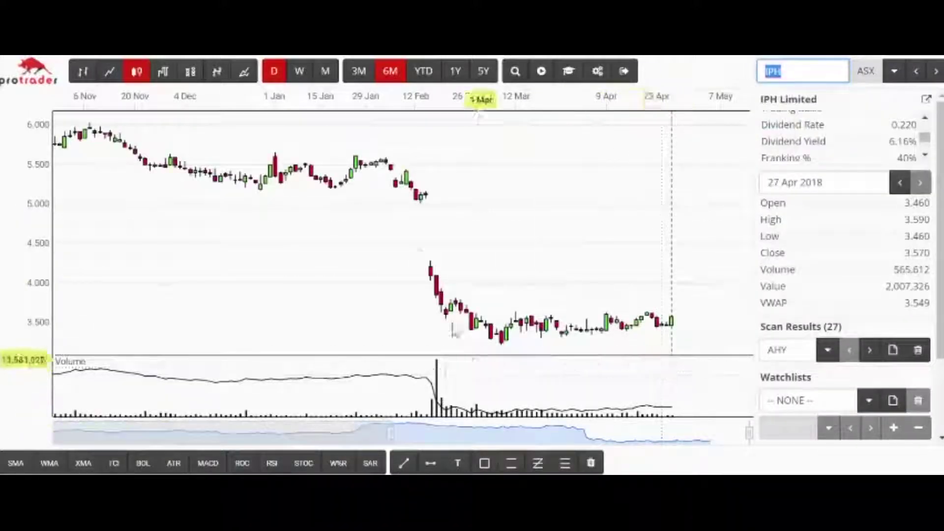